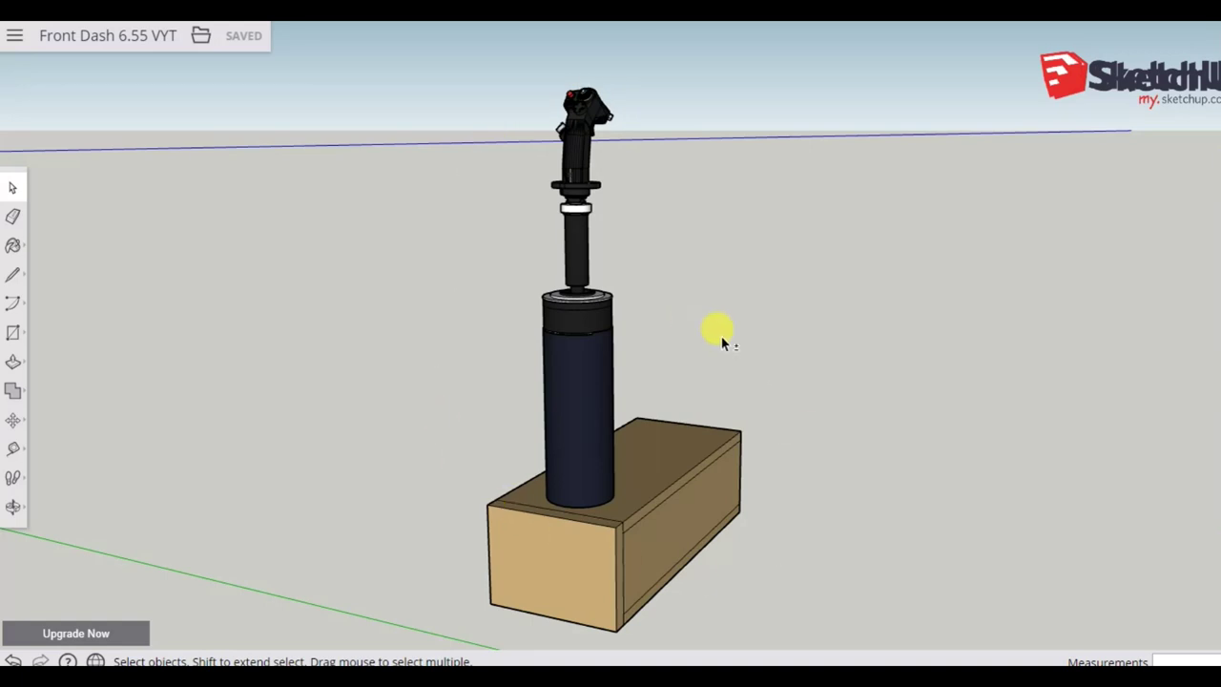
# Examine the joystick column on its wooden base box, alone and within the surrounding front dash structure
pyautogui.moveTo(722, 342); pyautogui.dragTo(811, 342)
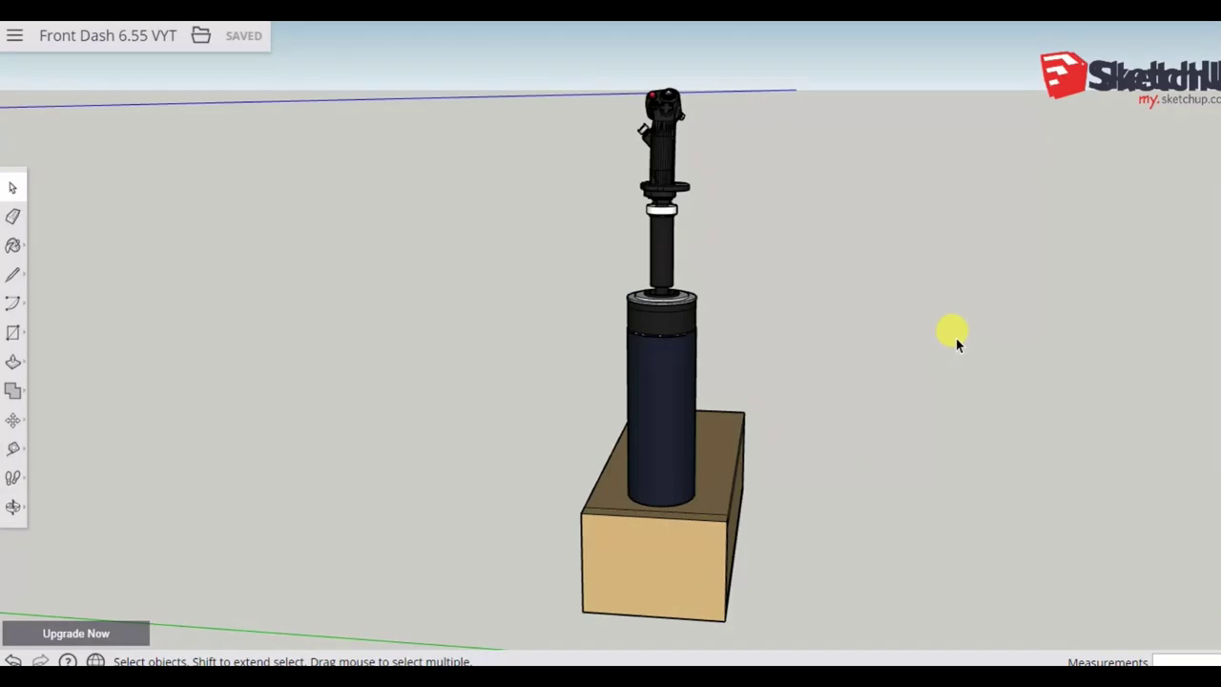
pyautogui.scroll(-4, 954, 333)
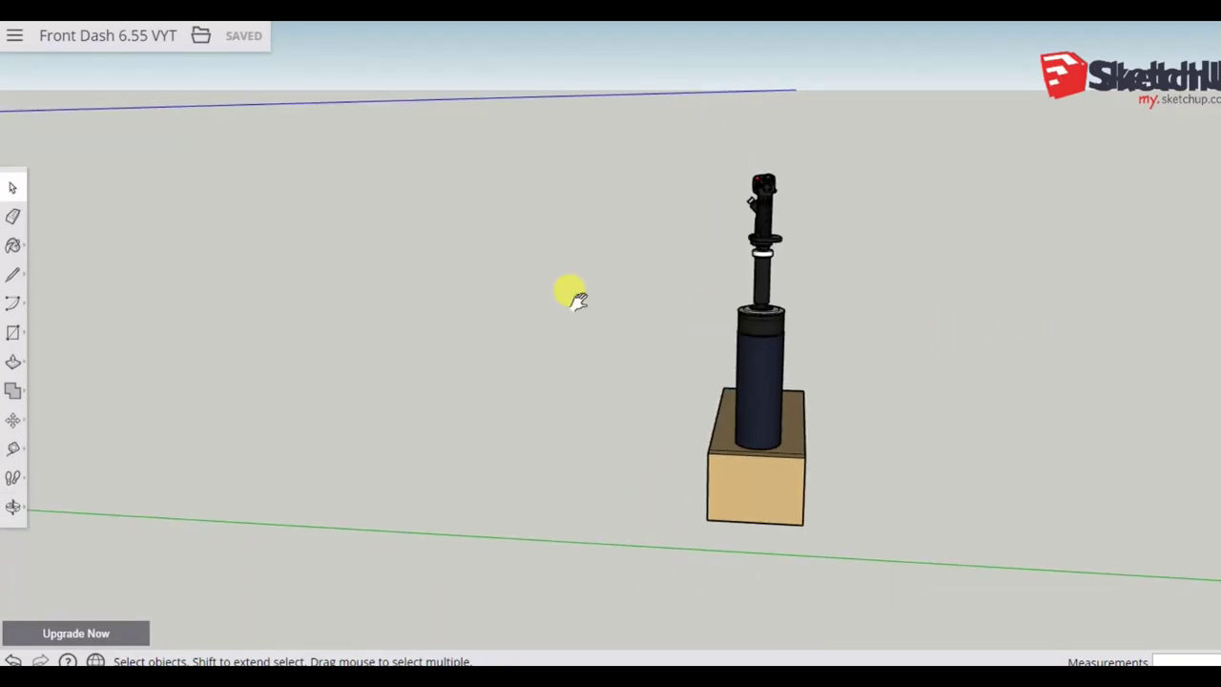
pyautogui.moveTo(551, 298); pyautogui.dragTo(1062, 322)
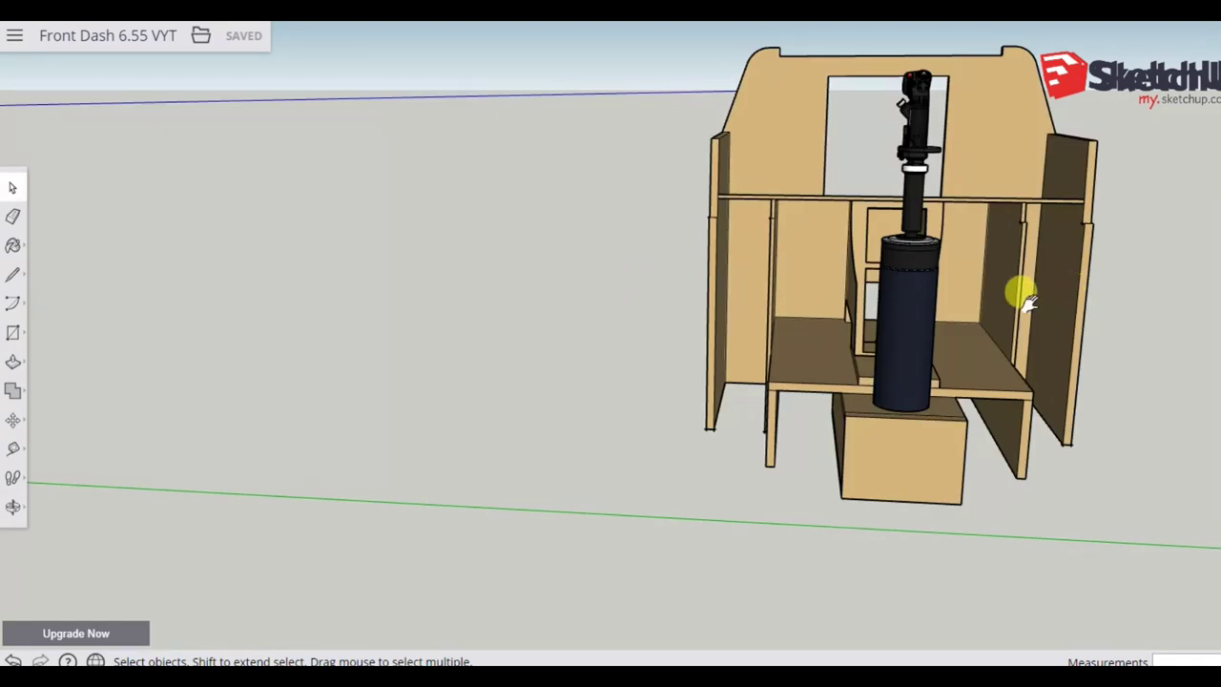
pyautogui.moveTo(1016, 289); pyautogui.dragTo(856, 308)
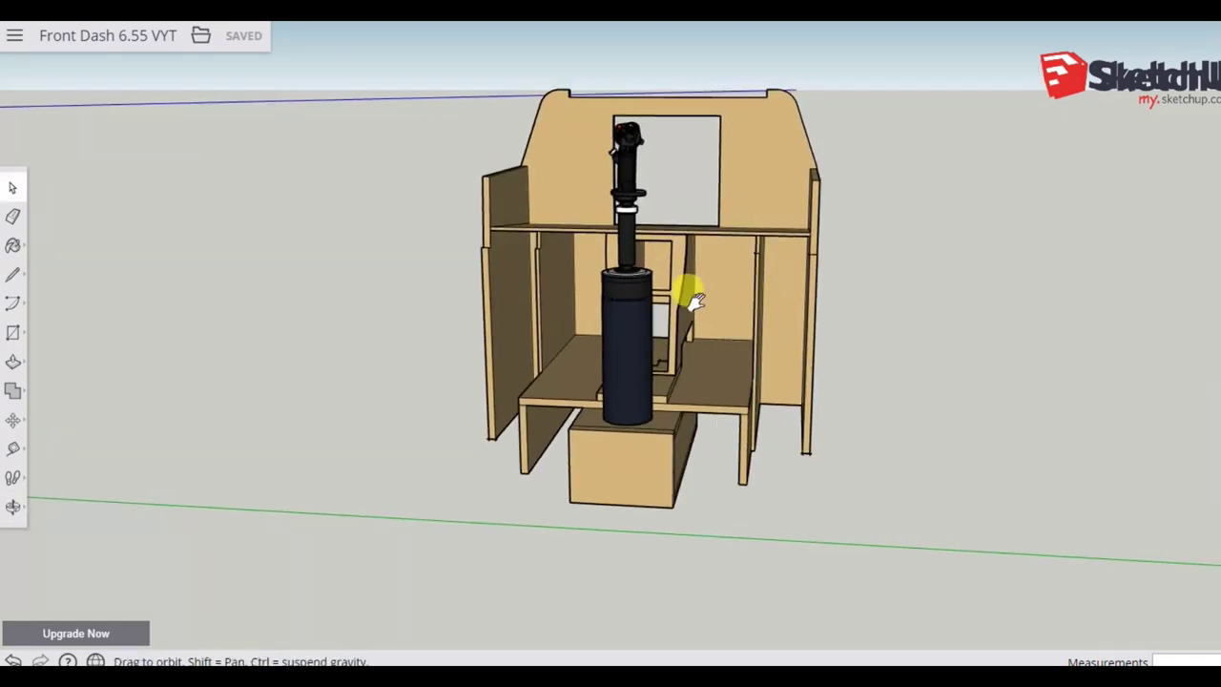
pyautogui.moveTo(692, 312); pyautogui.dragTo(635, 314)
pyautogui.scroll(2, 641, 329)
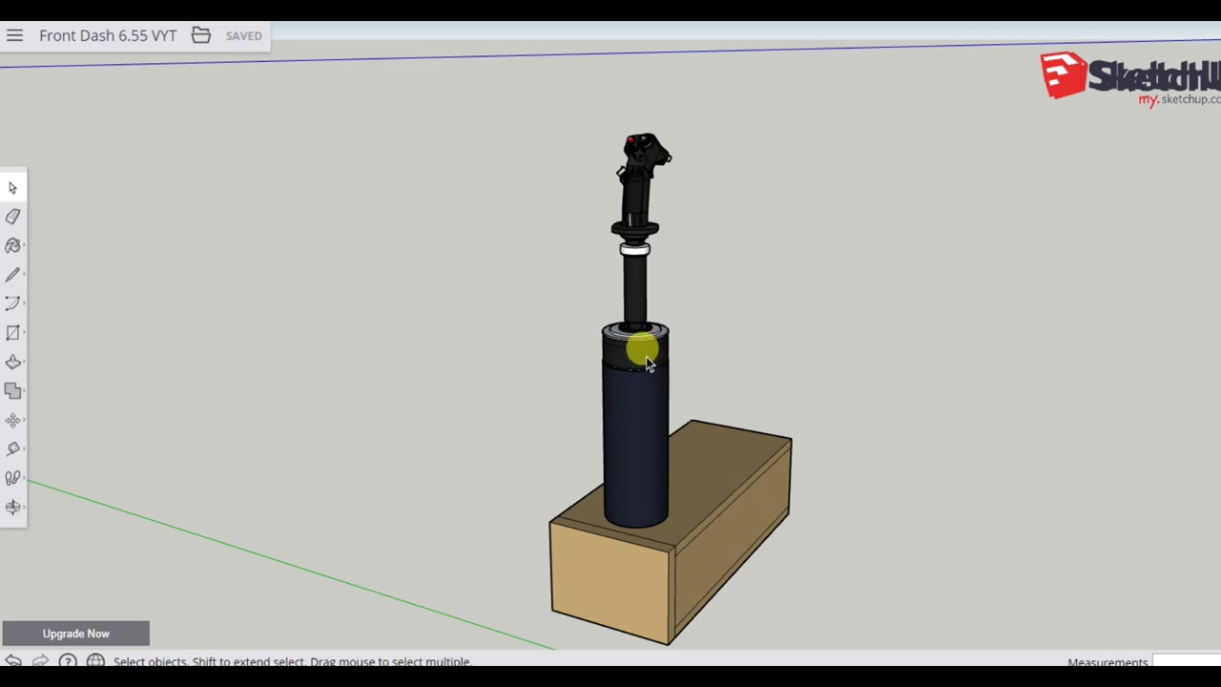
# Inspect the joystick's grip, extension tube and cylindrical base up close from several angles
pyautogui.scroll(2, 613, 288)
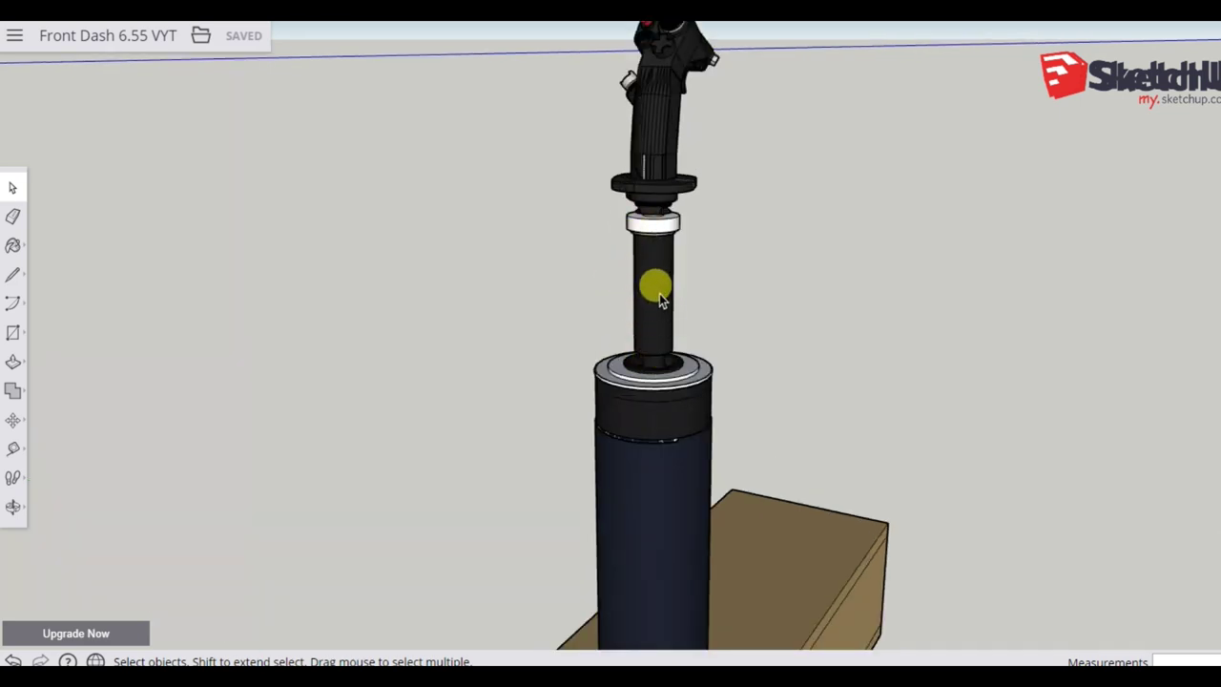
pyautogui.moveTo(655, 280); pyautogui.dragTo(681, 379)
pyautogui.scroll(2, 681, 380)
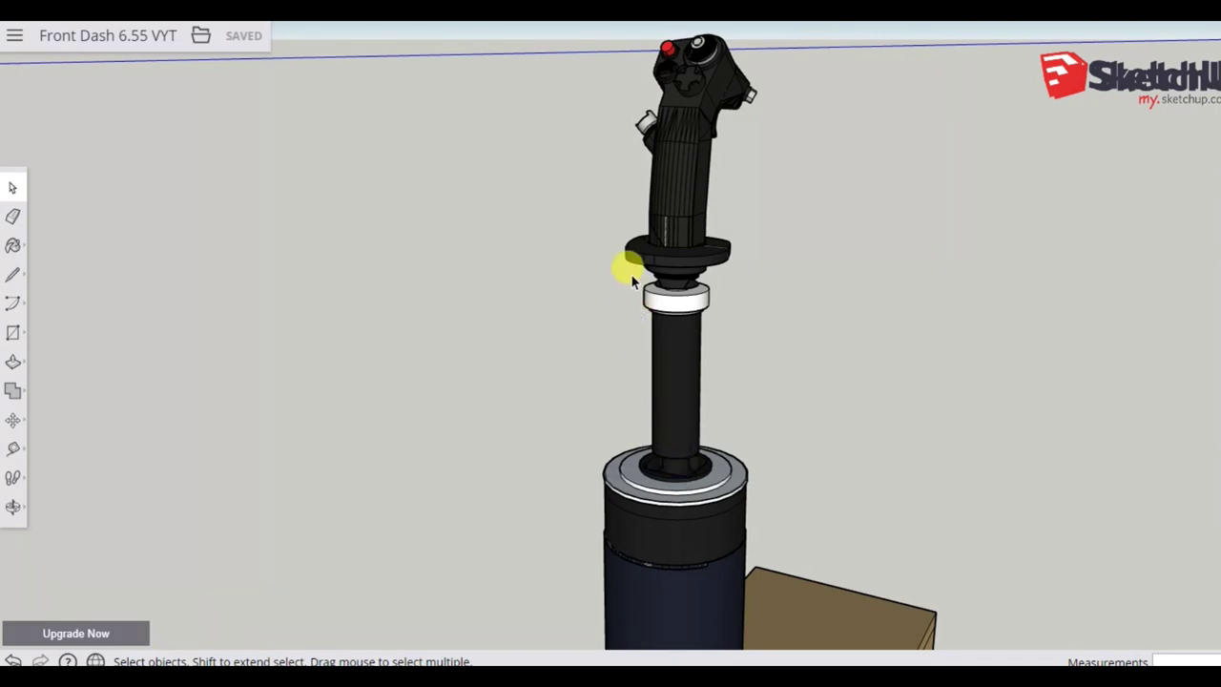
pyautogui.moveTo(625, 259); pyautogui.dragTo(707, 295)
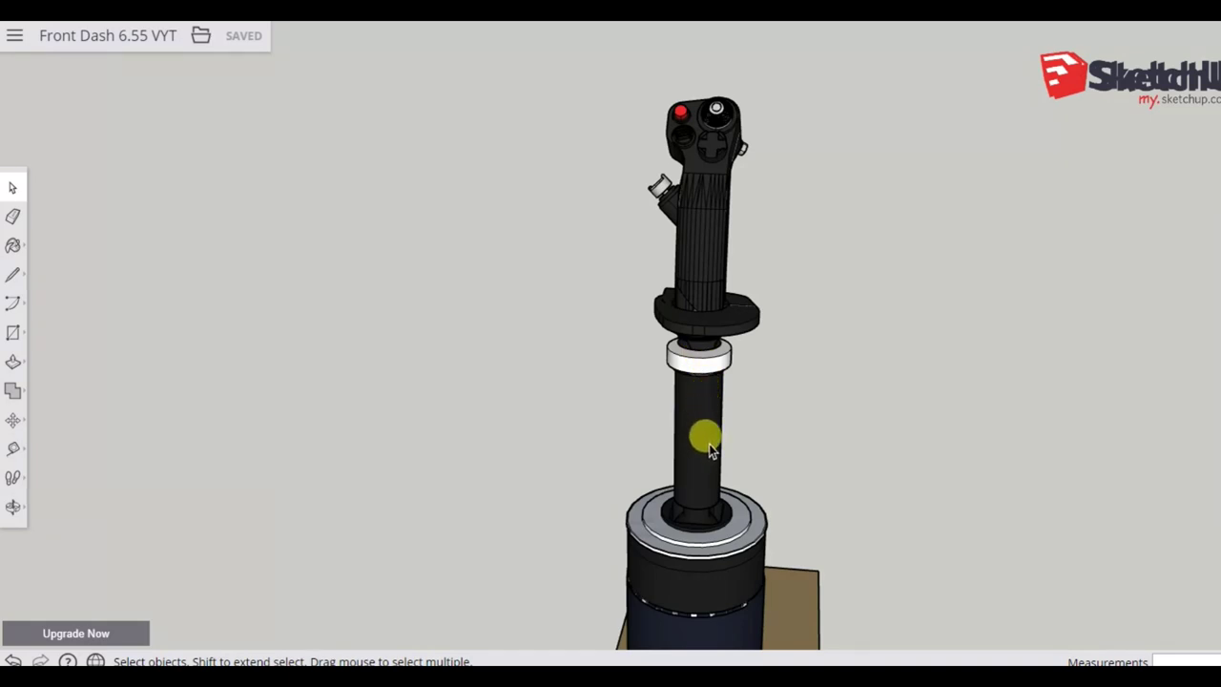
pyautogui.moveTo(683, 480); pyautogui.dragTo(690, 460)
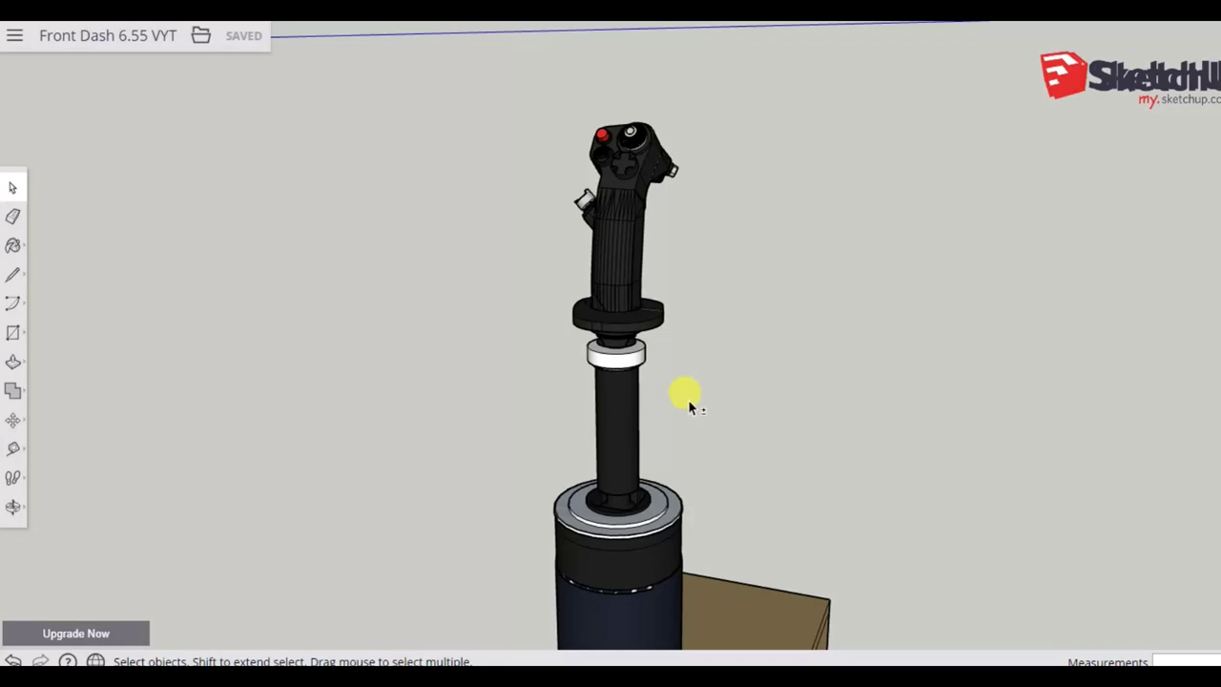
pyautogui.press('o')
pyautogui.moveTo(668, 395); pyautogui.dragTo(321, 390)
pyautogui.press('space')
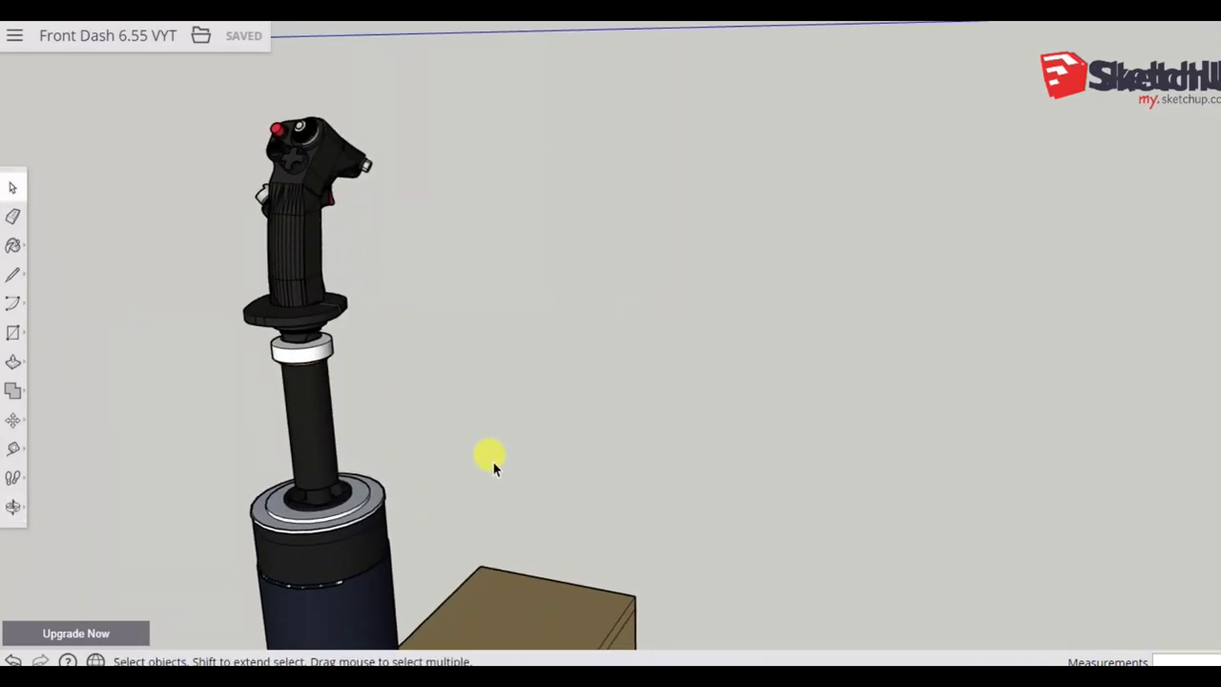
# Switch to the forum thread on the very easy DIY aluminum Warthog extension and examine its build photos
pyautogui.hotkey('alt', 'Tab')
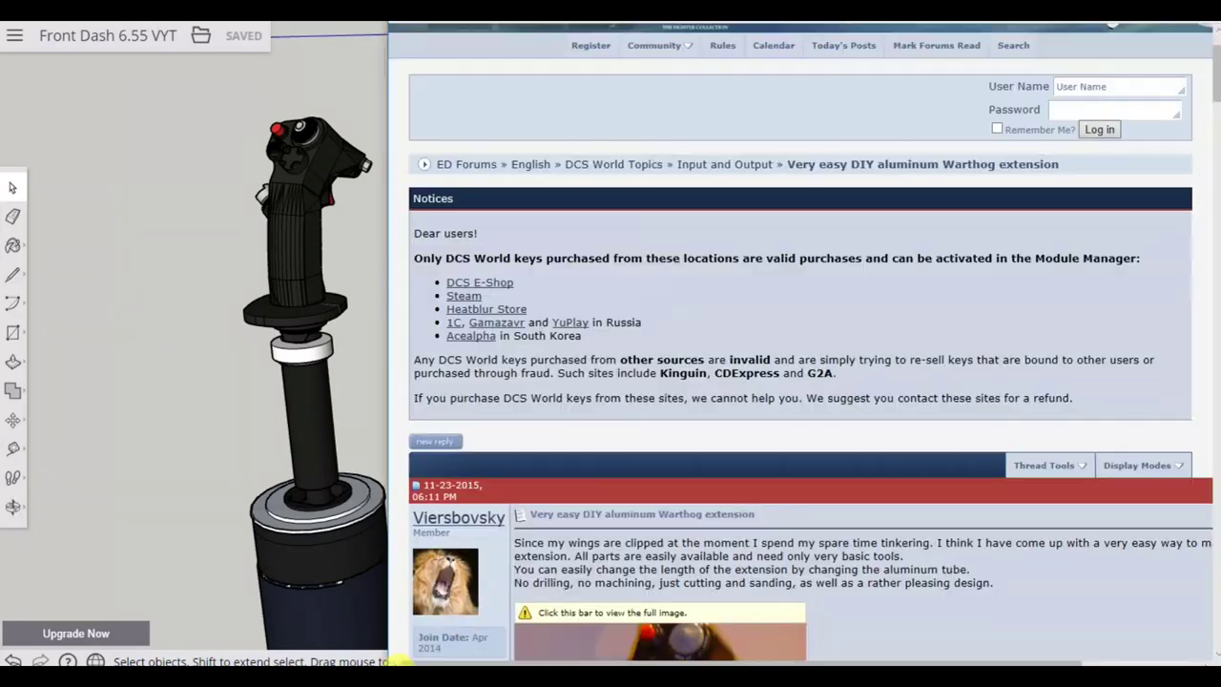
pyautogui.click(629, 458)
pyautogui.scroll(-4, 717, 420)
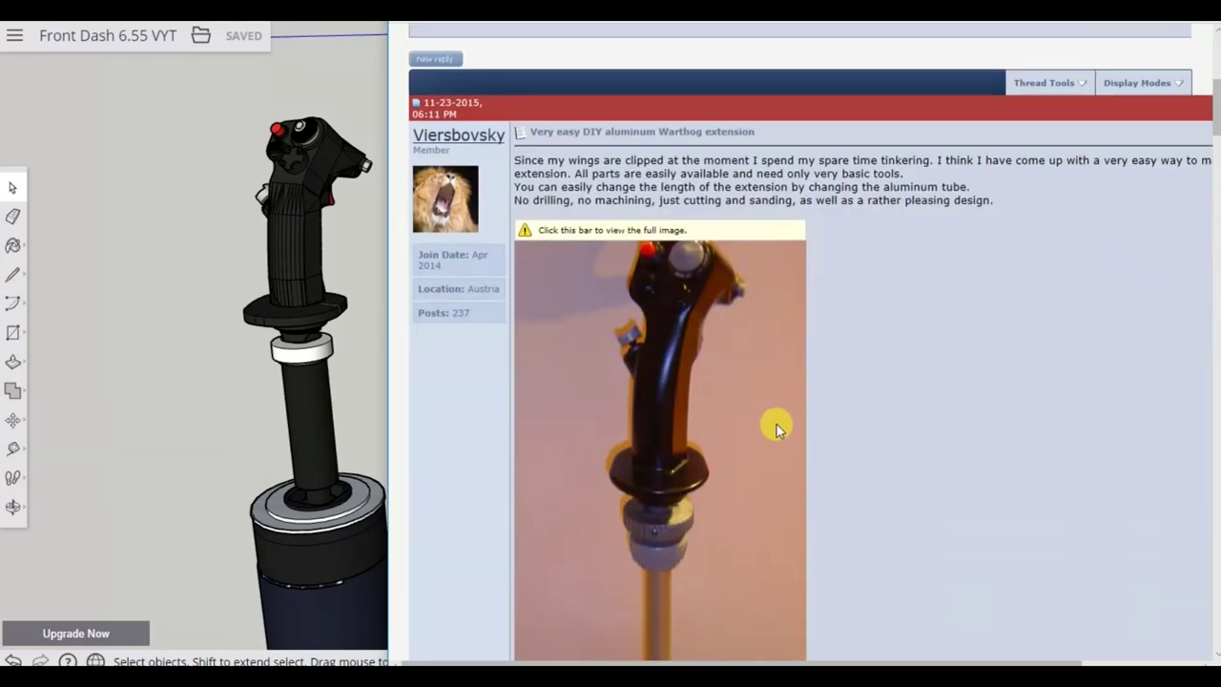
pyautogui.scroll(-1, 780, 417)
pyautogui.scroll(-1, 788, 319)
pyautogui.scroll(-1, 759, 466)
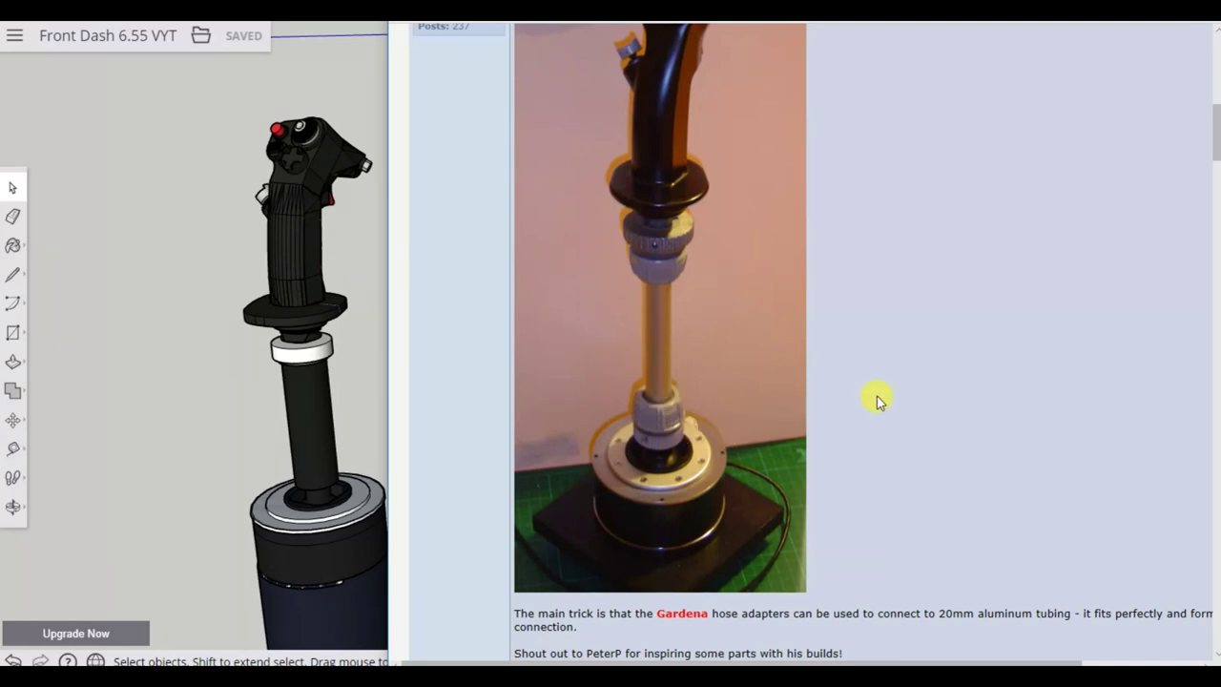
pyautogui.scroll(-2, 1078, 412)
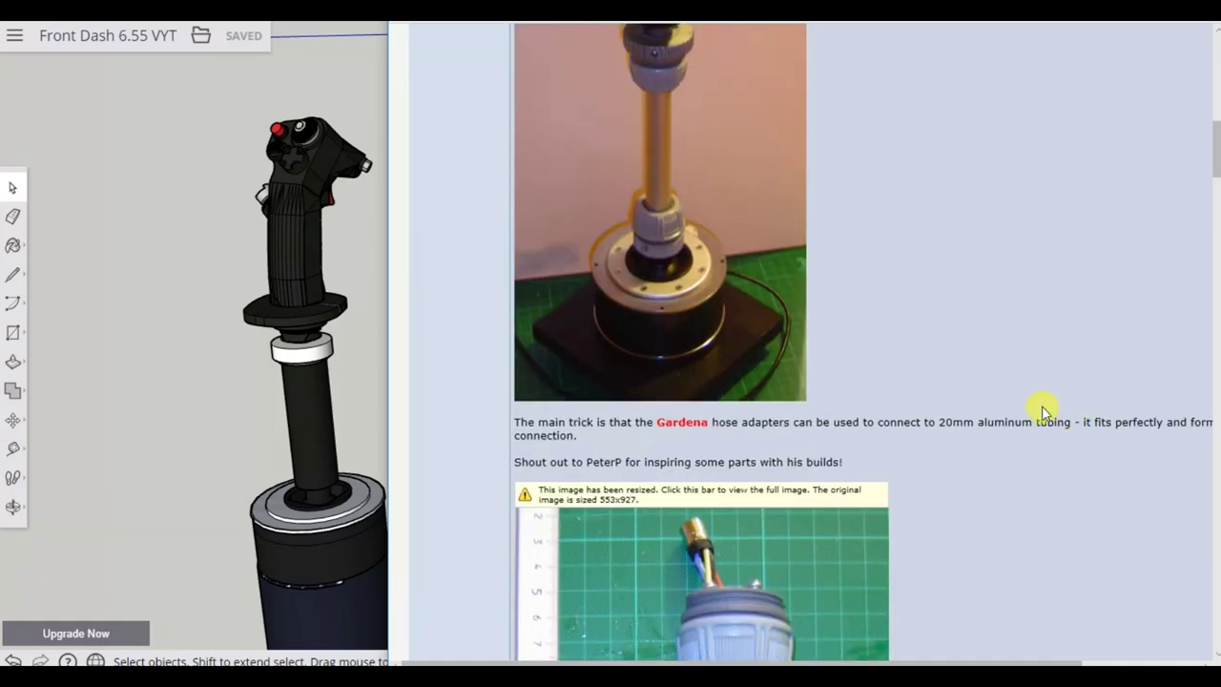
pyautogui.scroll(-3, 1040, 410)
pyautogui.scroll(-1, 1042, 410)
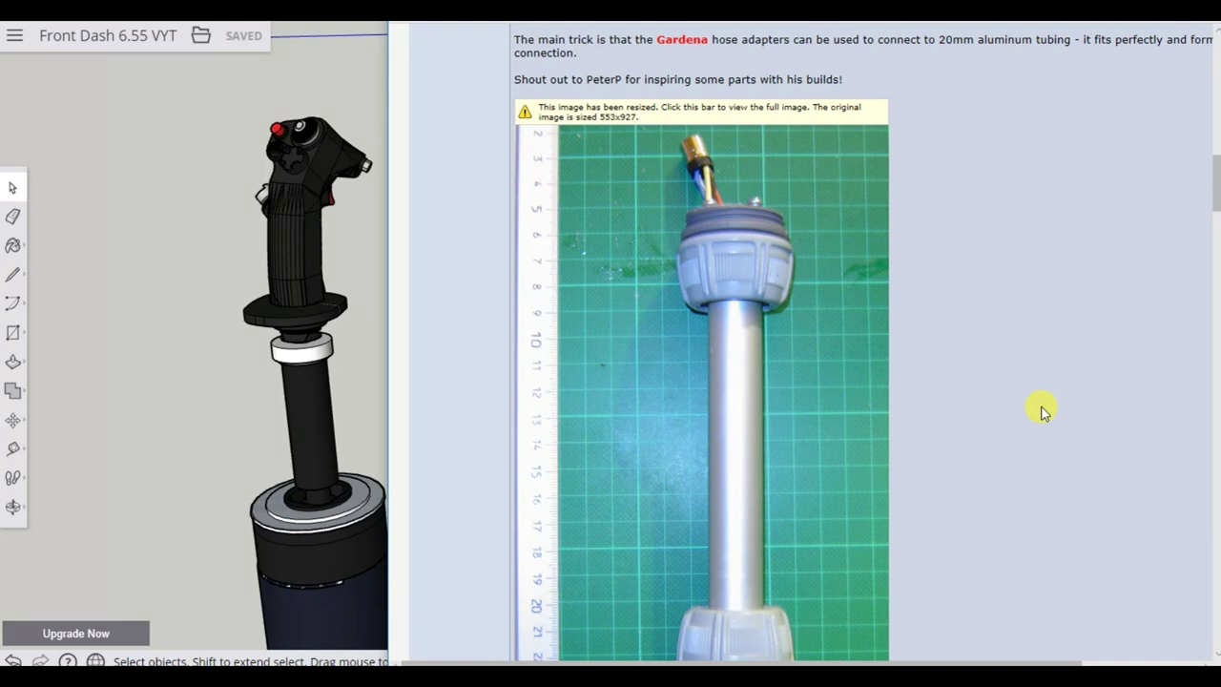
pyautogui.scroll(-1, 1043, 410)
pyautogui.scroll(-5, 1043, 410)
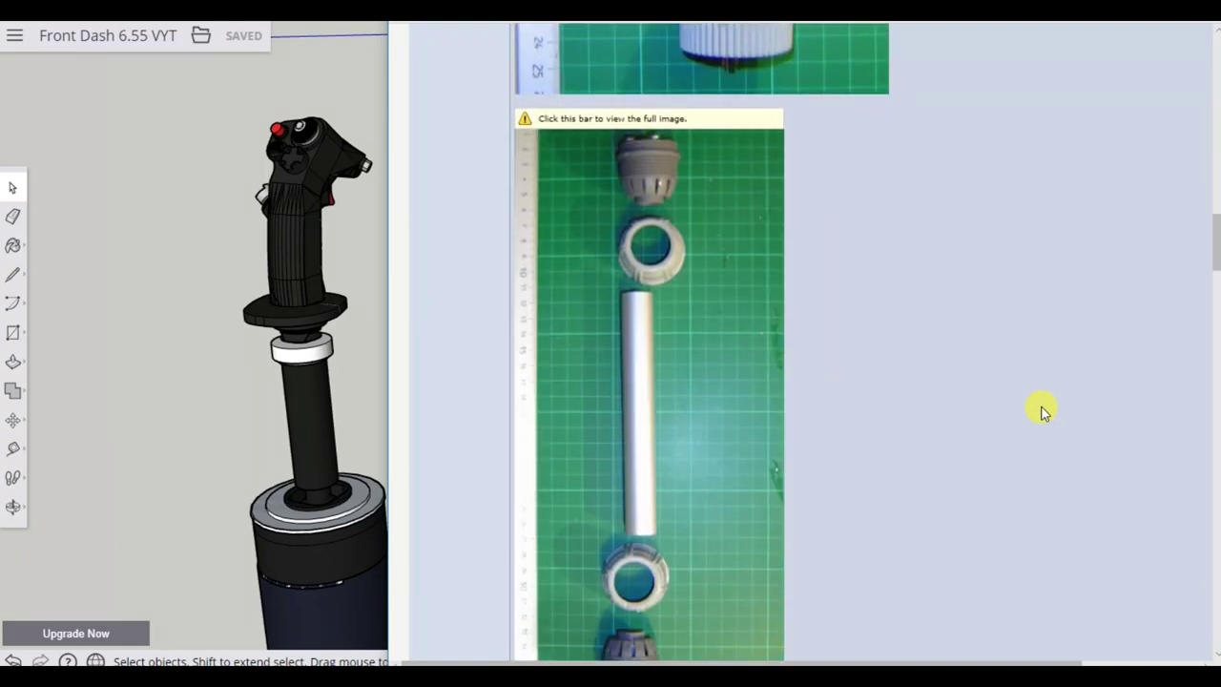
# Read the aluminum extension's parts list, tools and build instructions through to the end, and return up the thread
pyautogui.scroll(-10, 1042, 410)
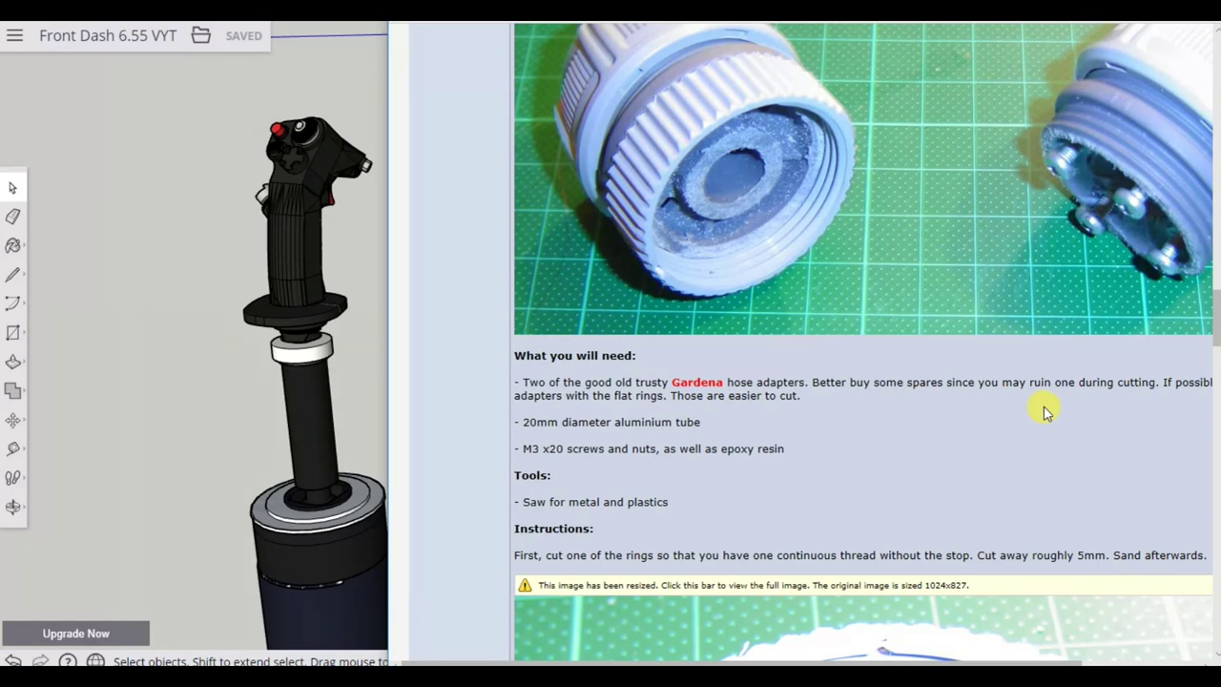
pyautogui.scroll(-10, 1044, 412)
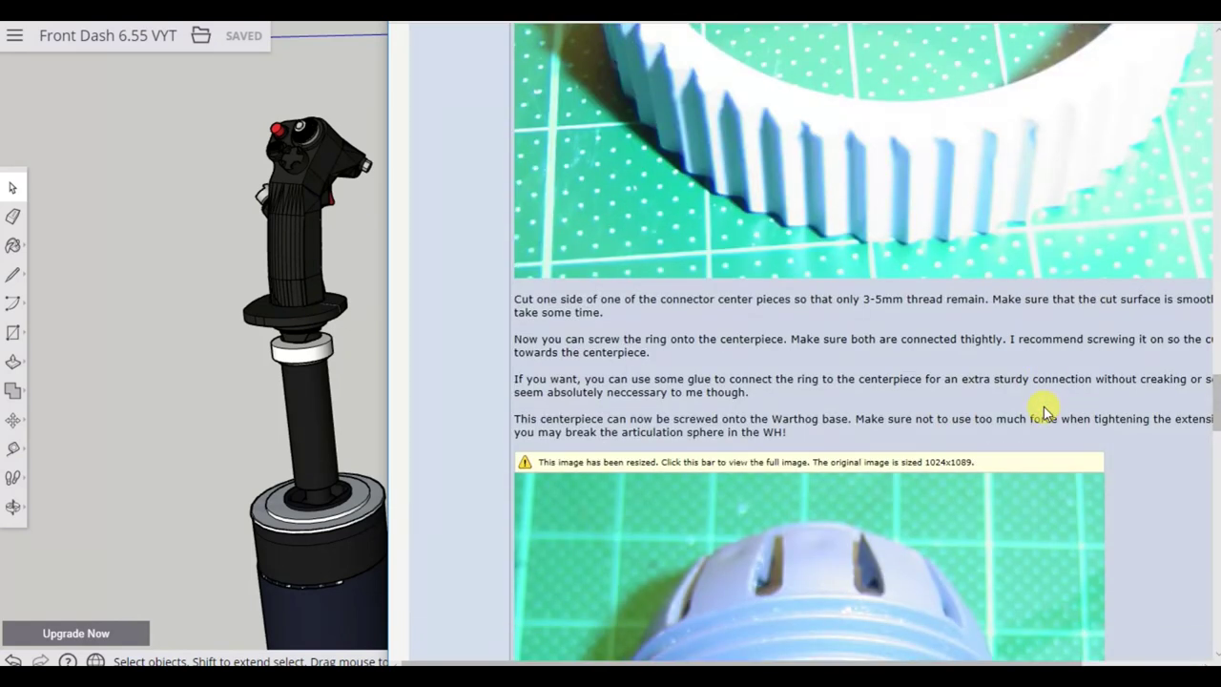
pyautogui.scroll(-8, 1043, 412)
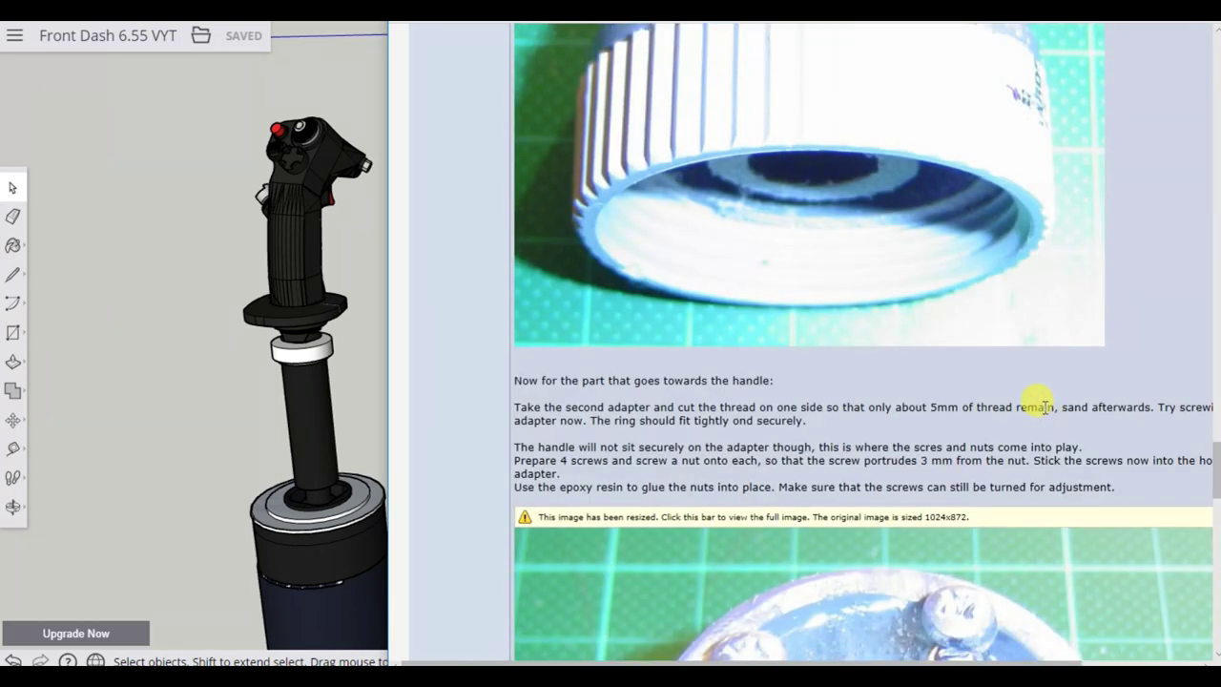
pyautogui.scroll(-12, 1043, 408)
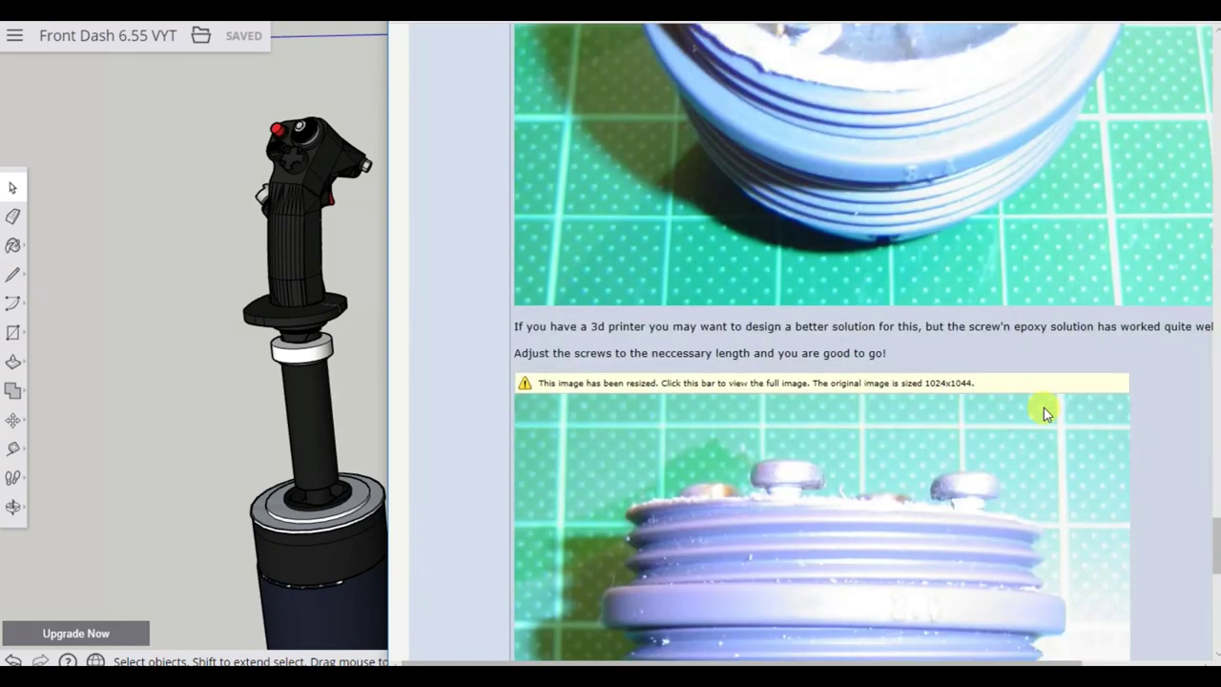
pyautogui.scroll(-3, 1047, 412)
pyautogui.scroll(-3, 1044, 407)
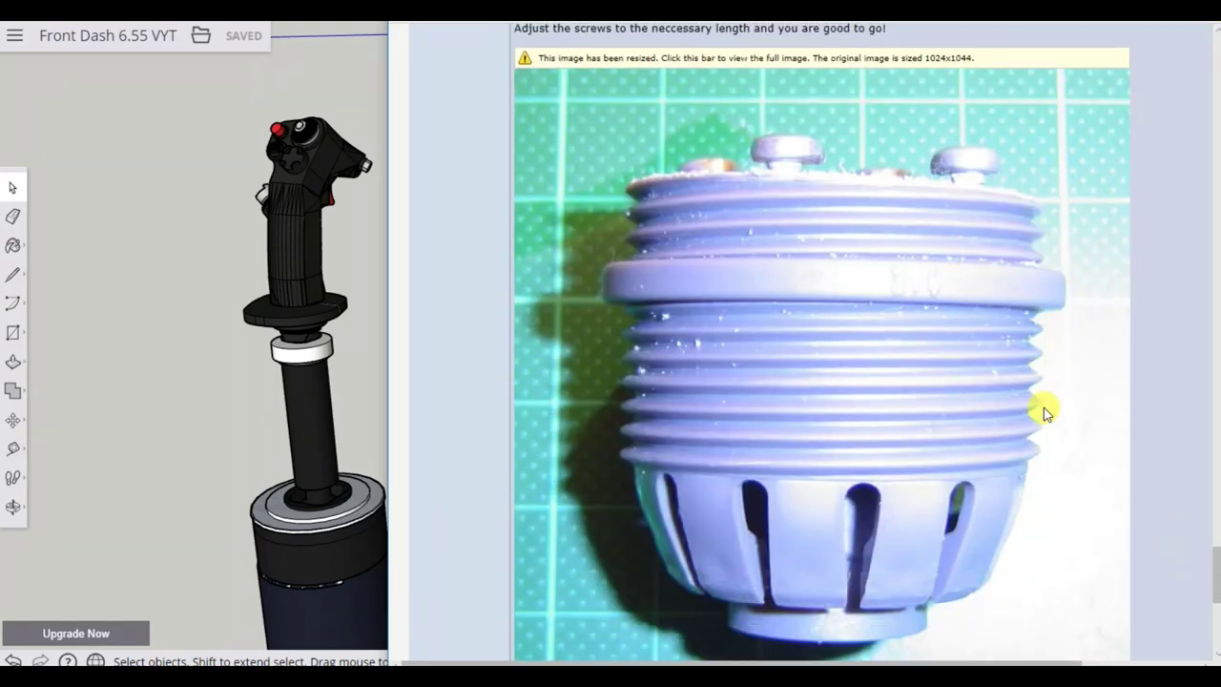
pyautogui.scroll(-2, 1032, 401)
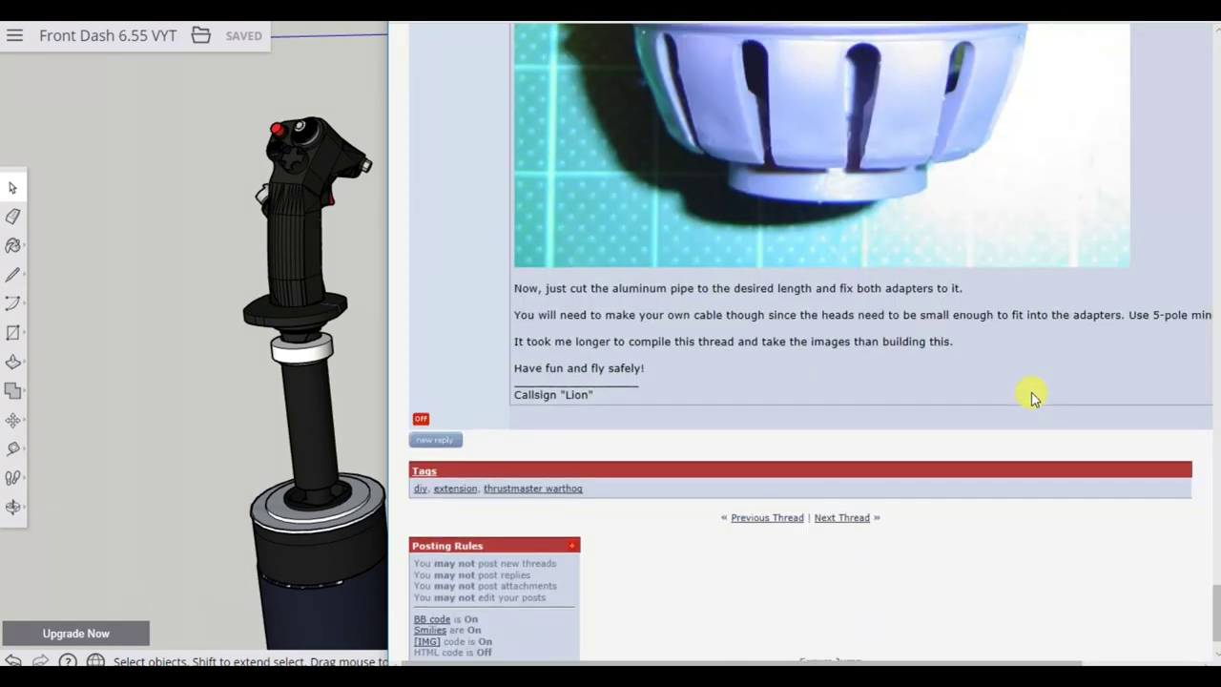
pyautogui.scroll(4, 1032, 397)
pyautogui.scroll(20, 1032, 396)
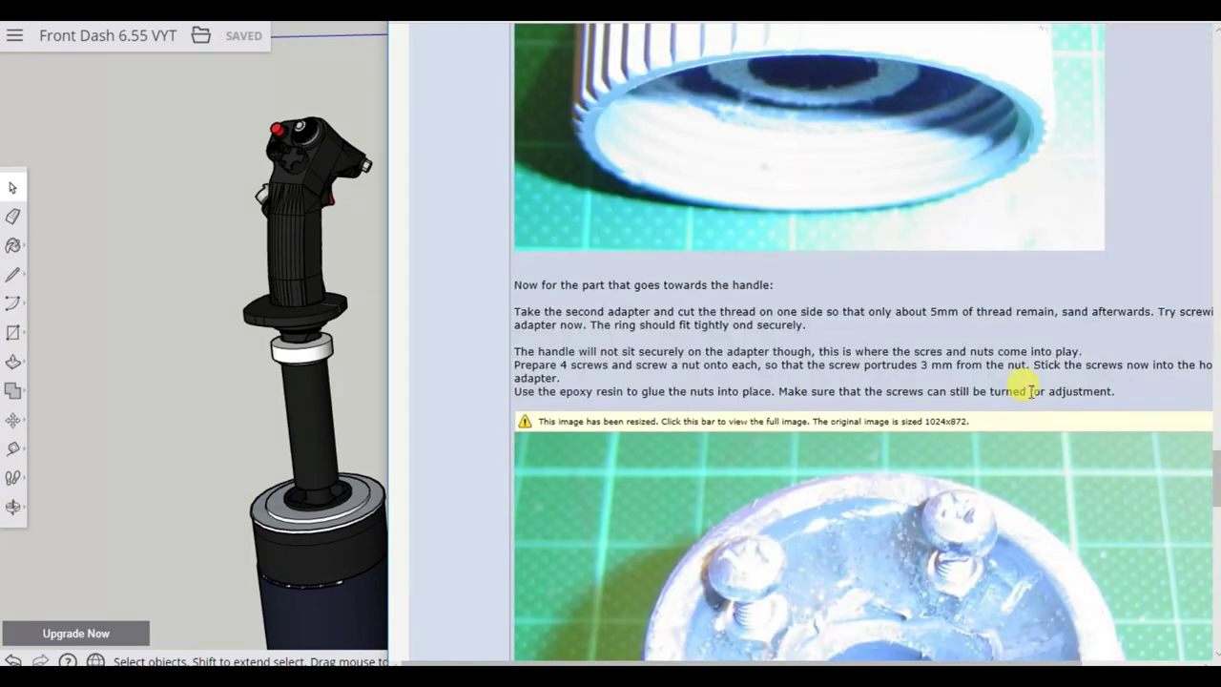
pyautogui.scroll(10, 1030, 396)
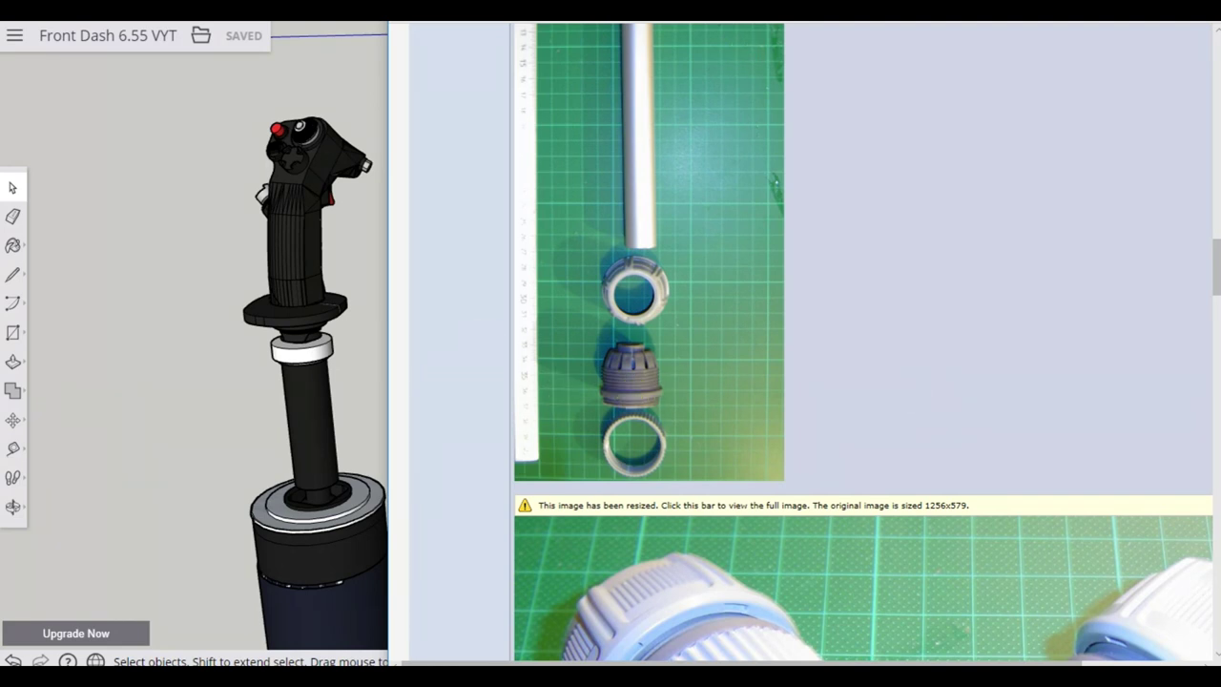
pyautogui.scroll(15, 959, 210)
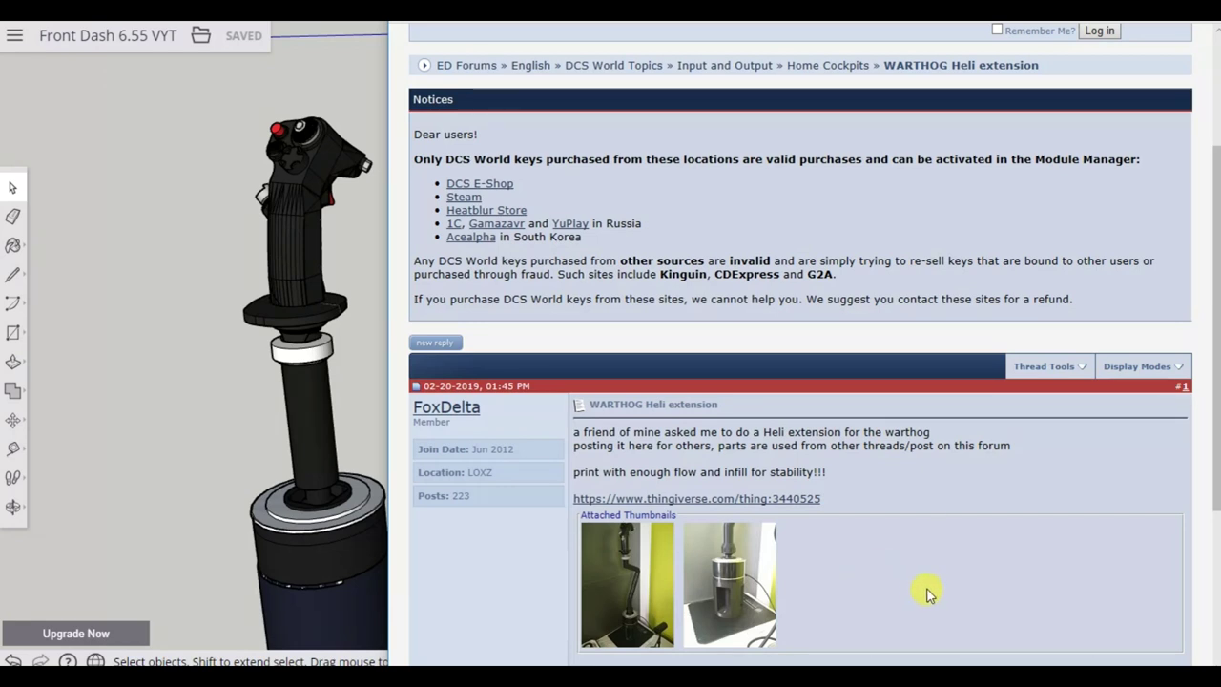
# View the enlarged base photo in the WARTHOG Heli extension thread and open the post's Thingiverse link
pyautogui.scroll(-1, 932, 587)
pyautogui.click(742, 472)
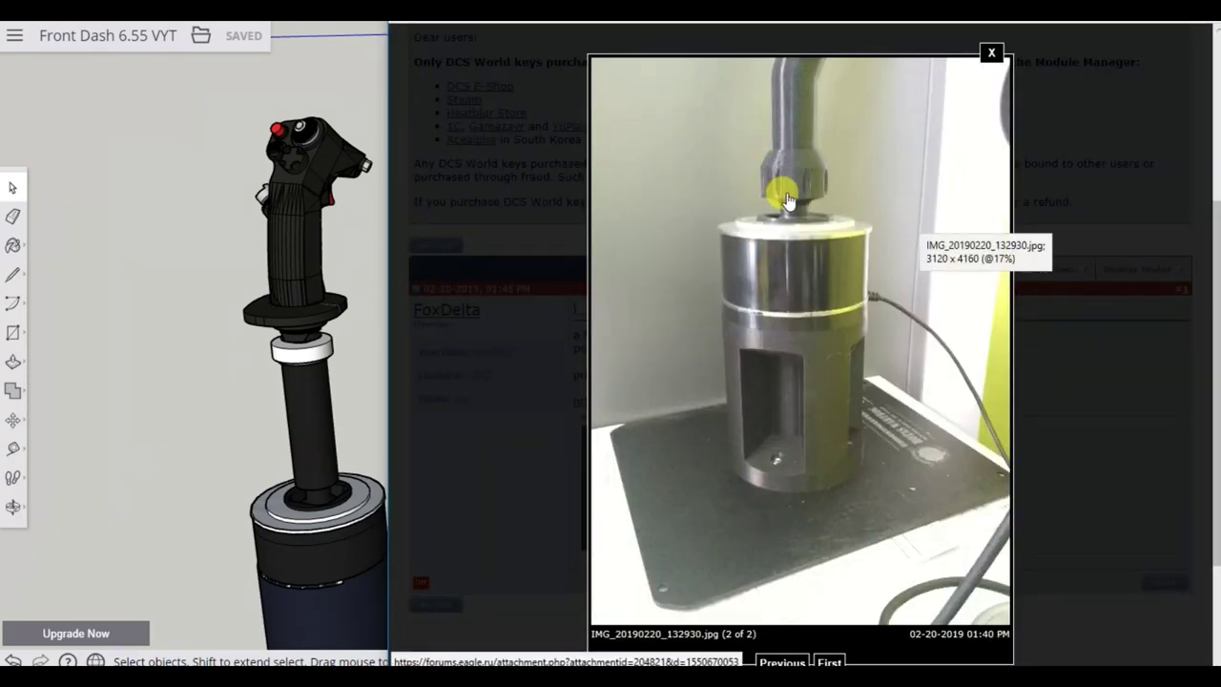
pyautogui.click(992, 57)
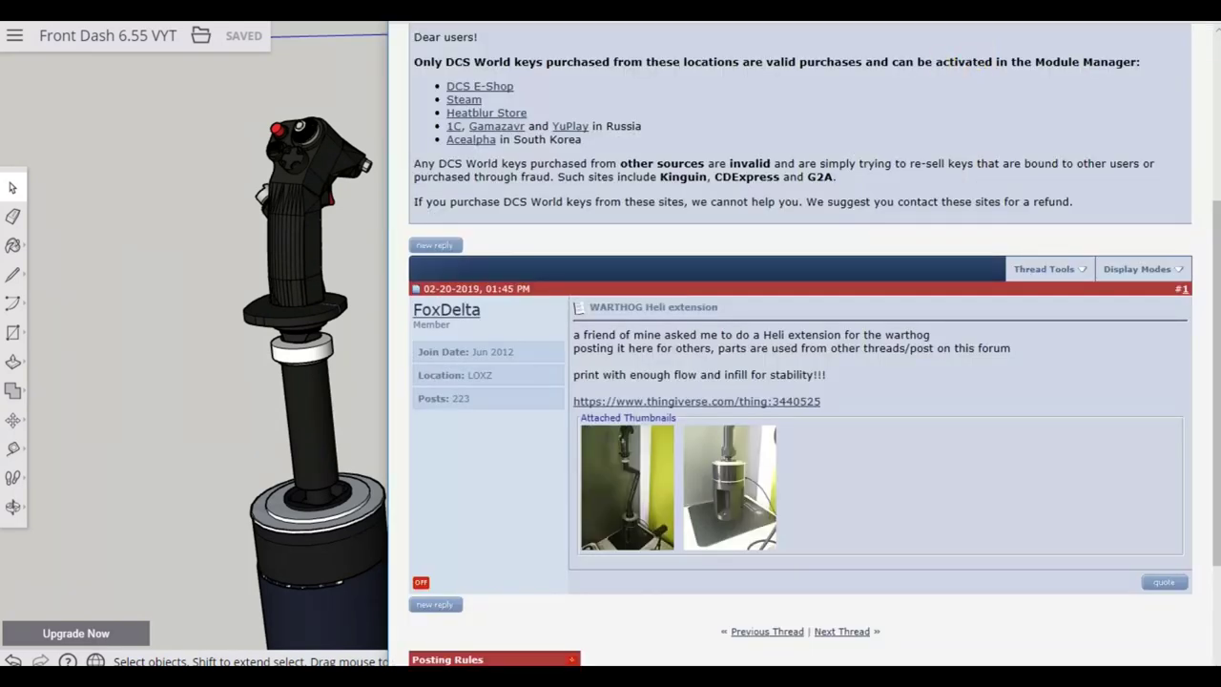
pyautogui.click(696, 400)
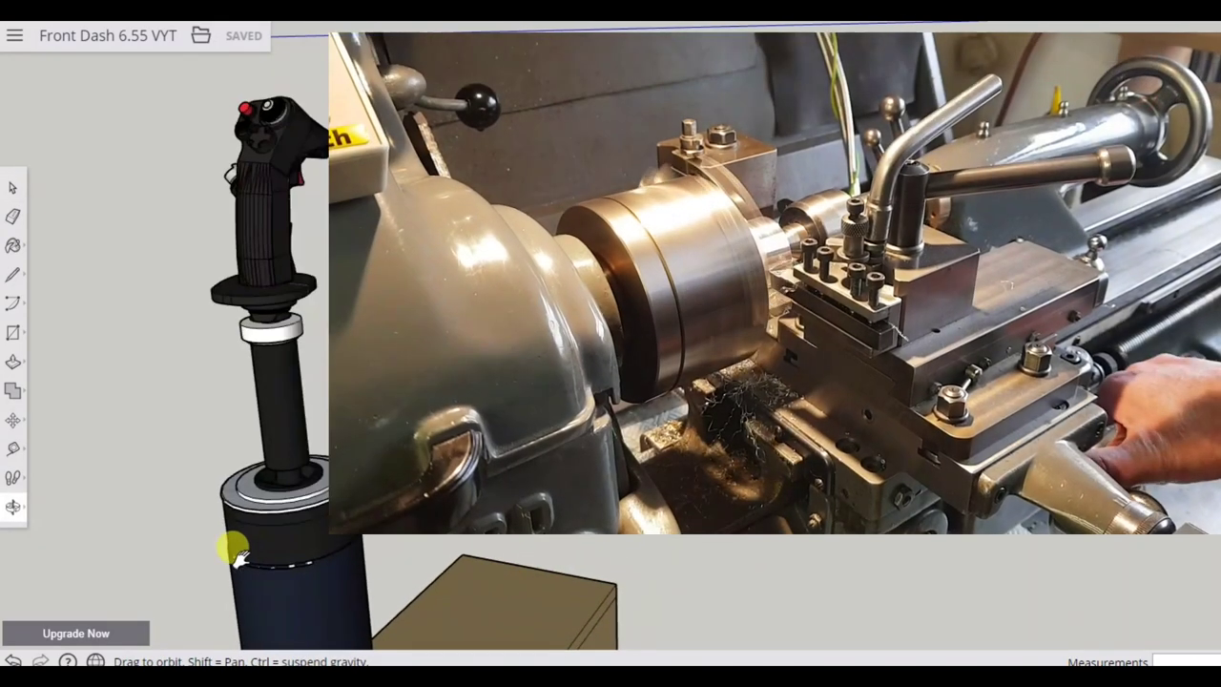
# Review the Screwfix product page for the FloPlast solvent weld waste pipe, black 32mm x 3m, including its specifications
pyautogui.press('space')
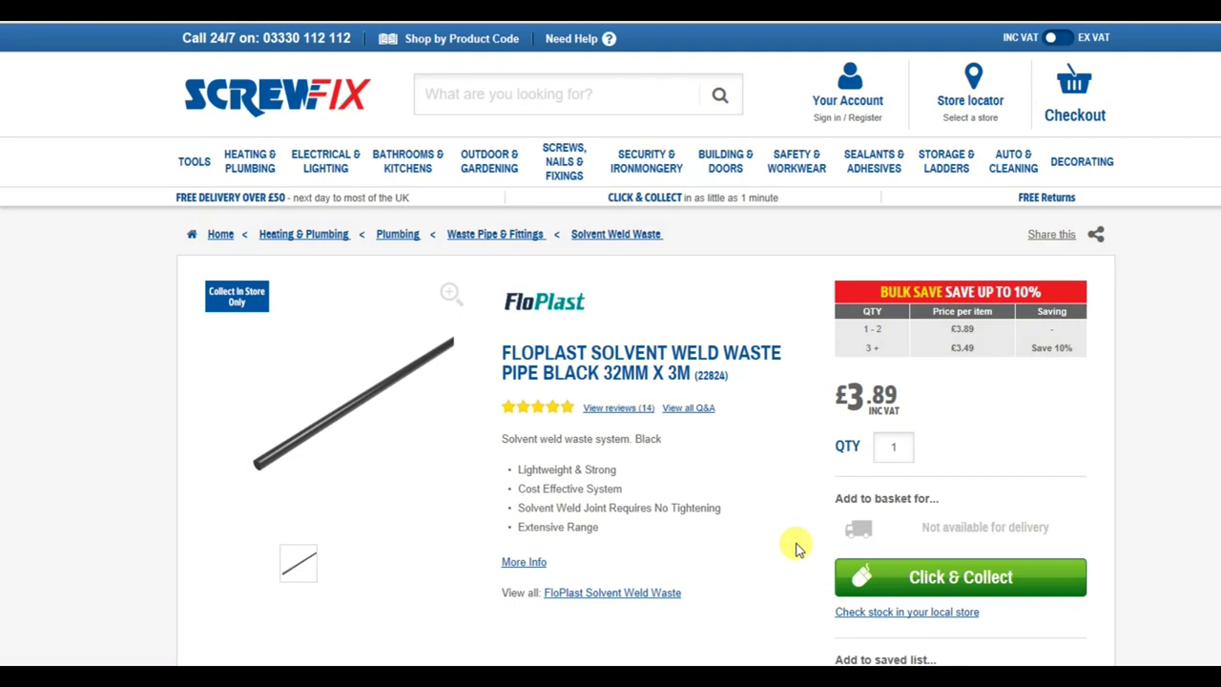
pyautogui.scroll(-1, 798, 547)
pyautogui.scroll(-1, 797, 548)
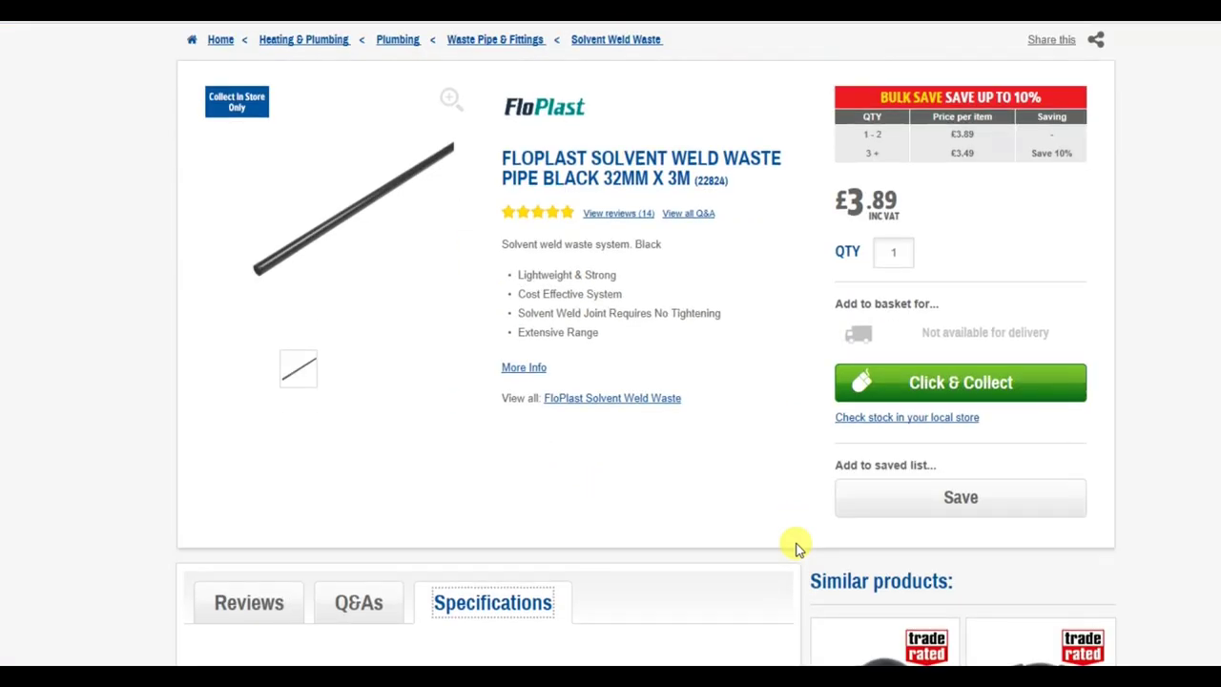
pyautogui.scroll(-5, 797, 548)
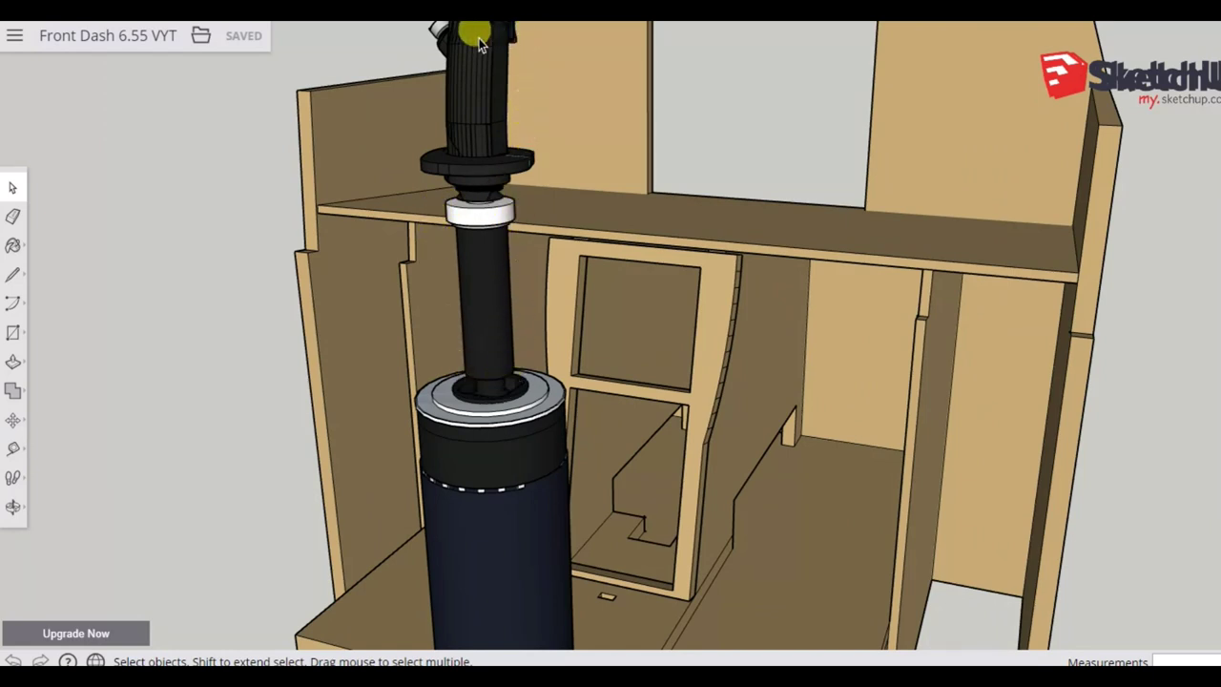
# Examine in the SketchUp model how the joystick column and its wooden base box fit inside the front dash
pyautogui.scroll(-3, 655, 408)
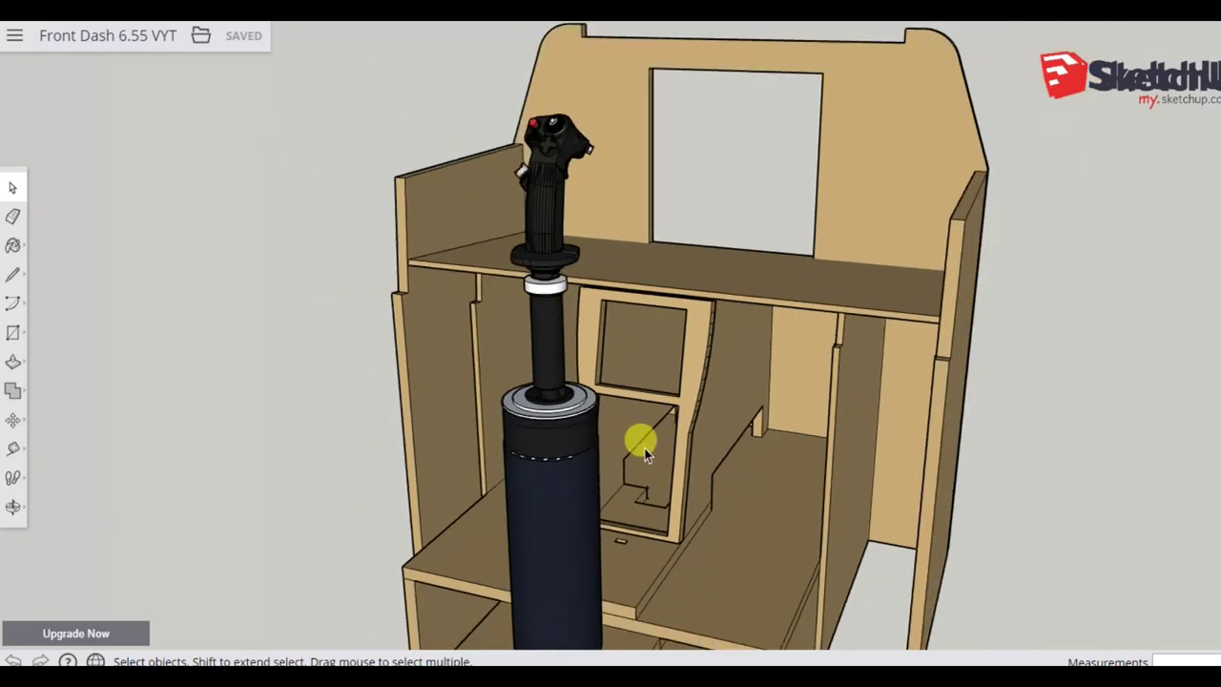
pyautogui.moveTo(640, 435); pyautogui.dragTo(566, 334)
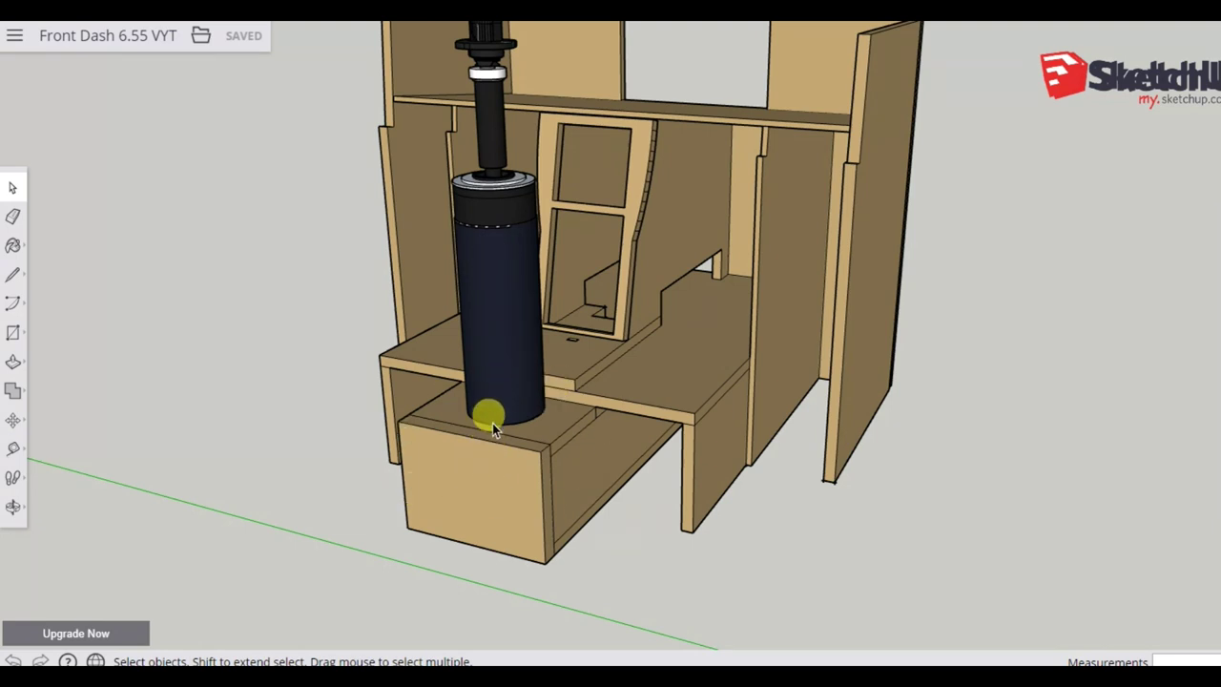
pyautogui.scroll(-2, 482, 405)
pyautogui.scroll(-2, 425, 364)
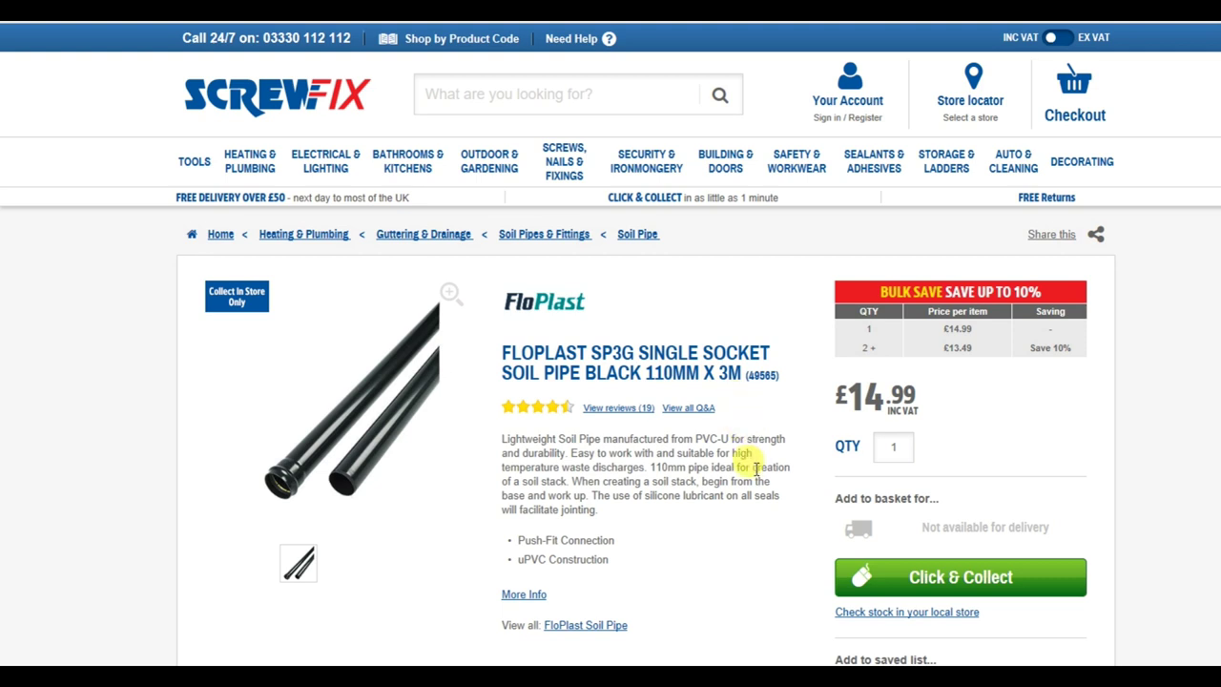
# Review the specifications of the FloPlast SP3G single socket soil pipe, black 110mm x 3m, on the Screwfix page
pyautogui.scroll(-6, 755, 468)
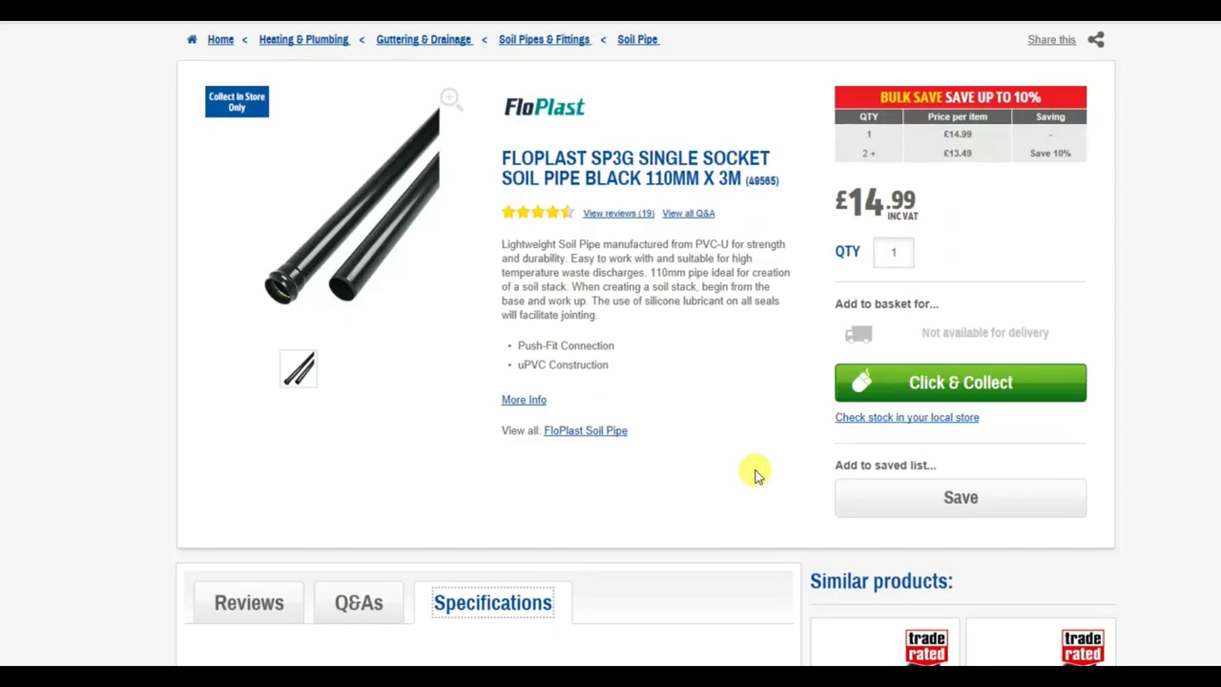
pyautogui.scroll(-2, 755, 474)
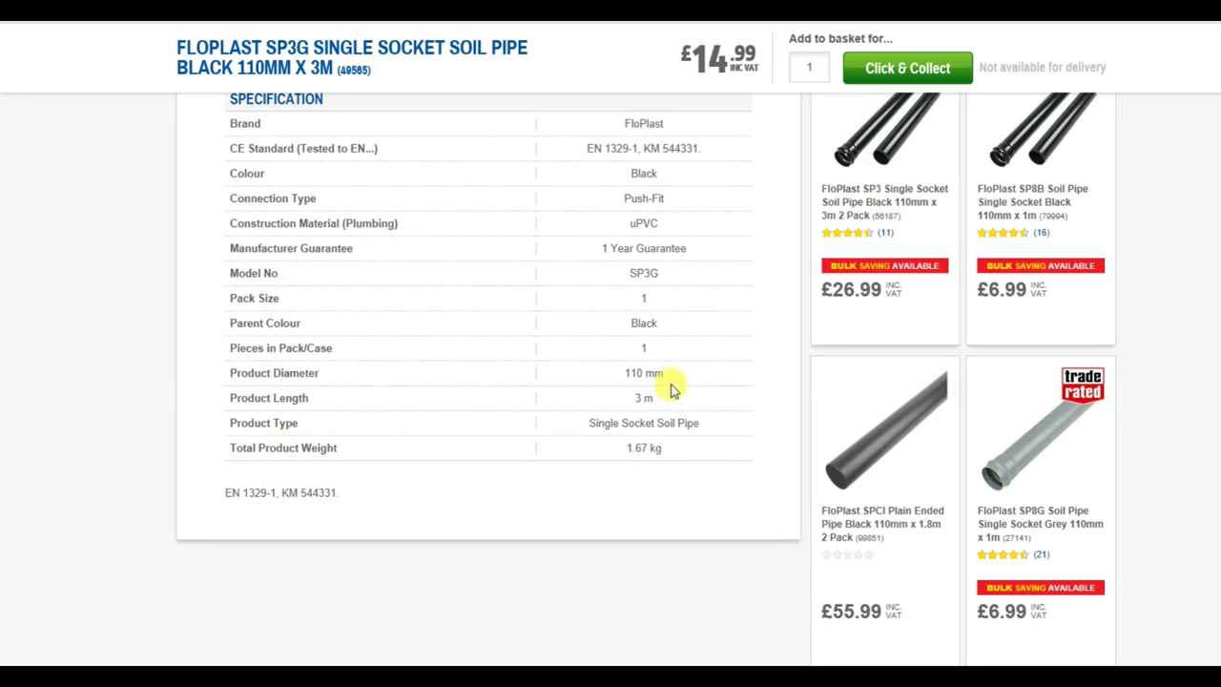